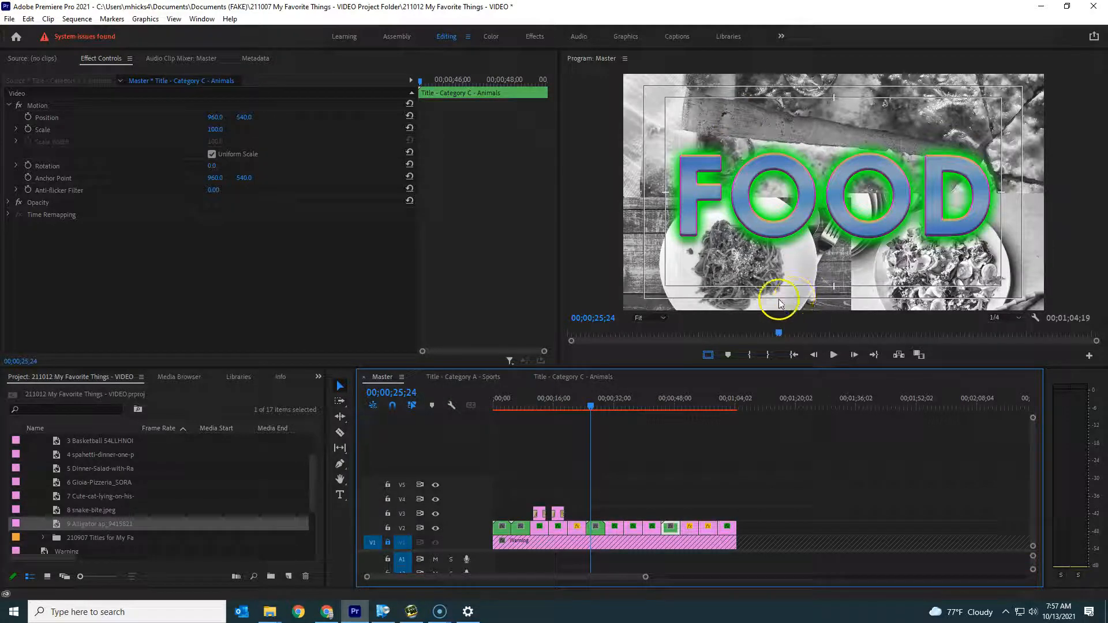
- Review the Animals title in Master, and open Title - Category B - Food to compare its V6 background shown and hidden
left_click_drag(667, 396, 670, 402)
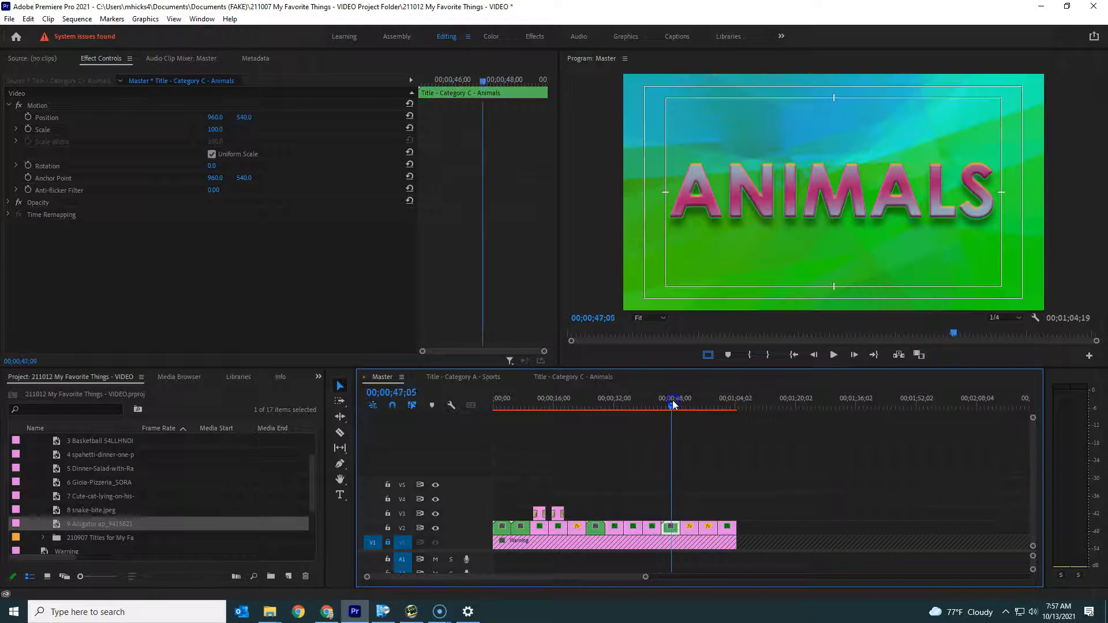
double_click(595, 526)
left_click(515, 454)
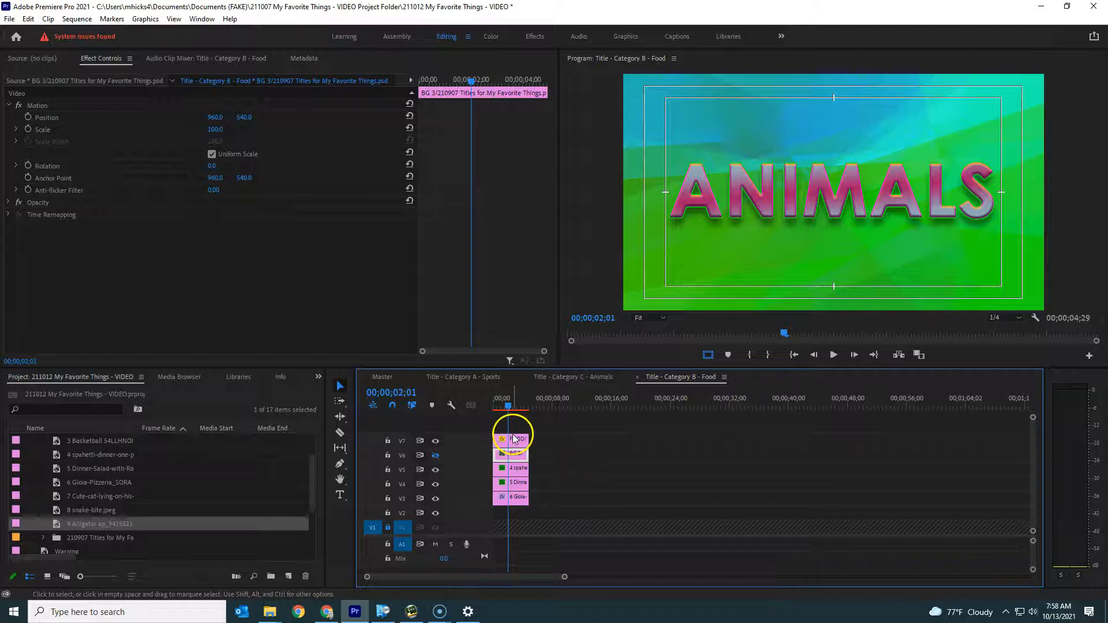
left_click(513, 462)
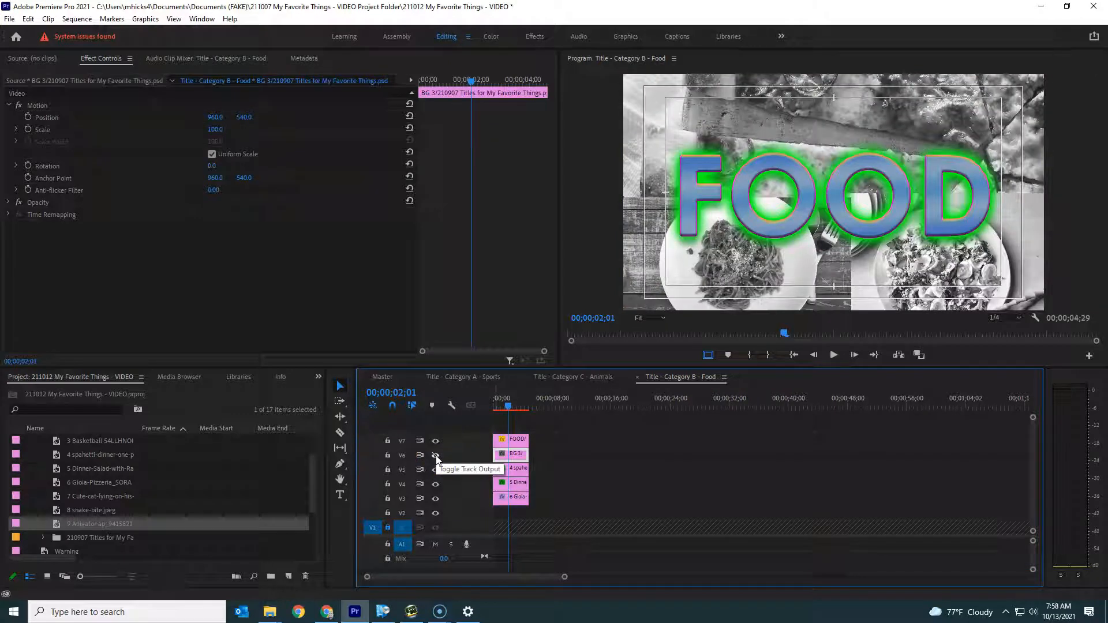
left_click(436, 456)
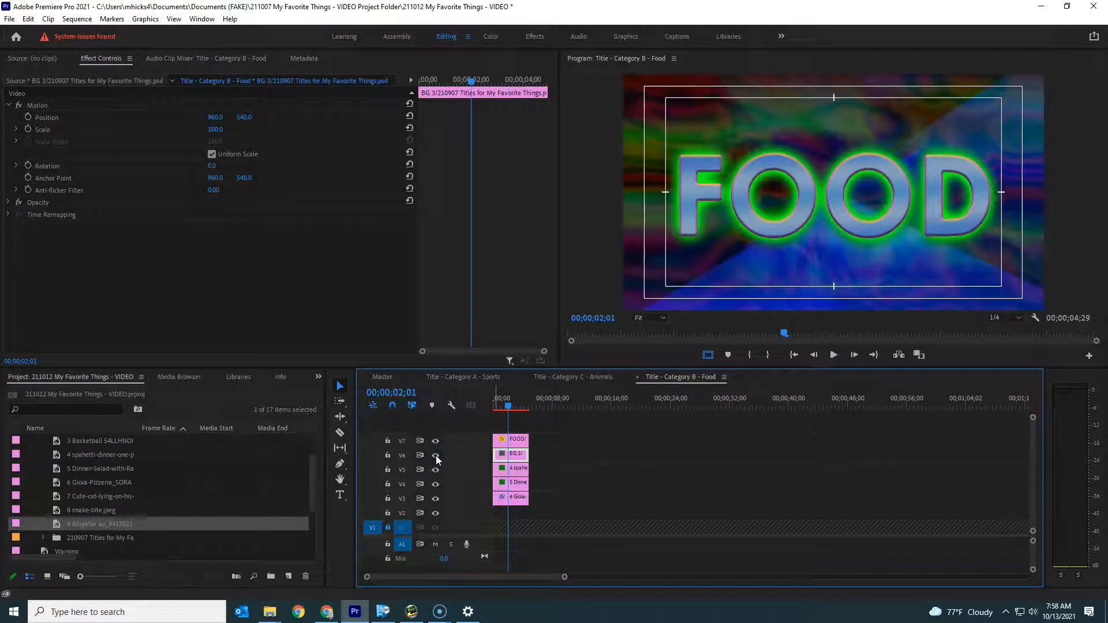
left_click(436, 456)
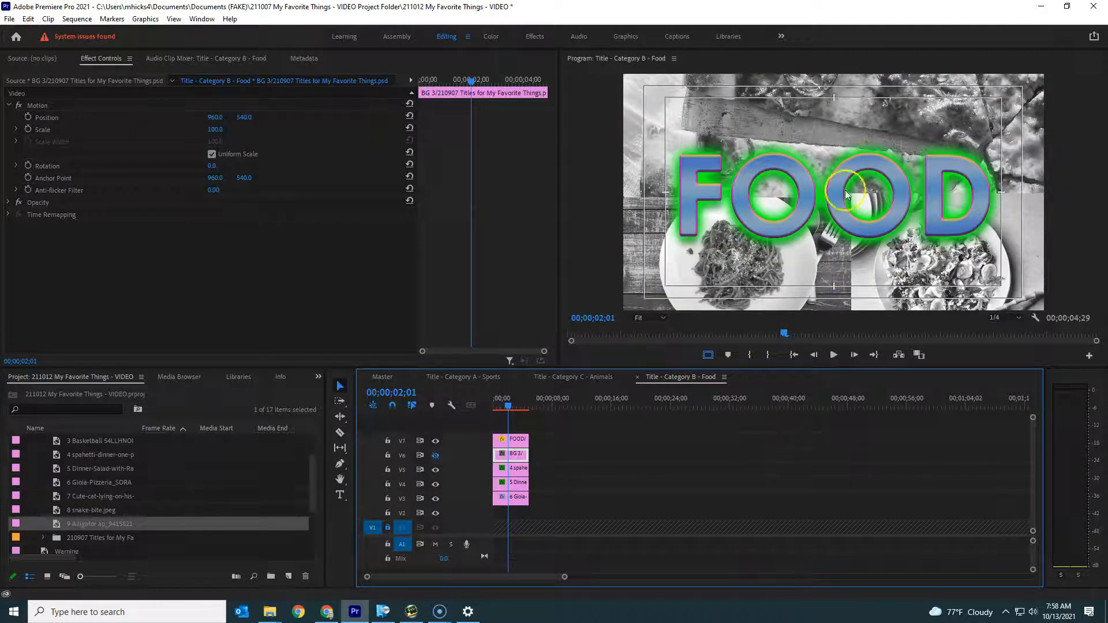
- In Title - Category C - Animals, move the title text to V6 and the background to V5, and hide the V5 track
left_click(568, 377)
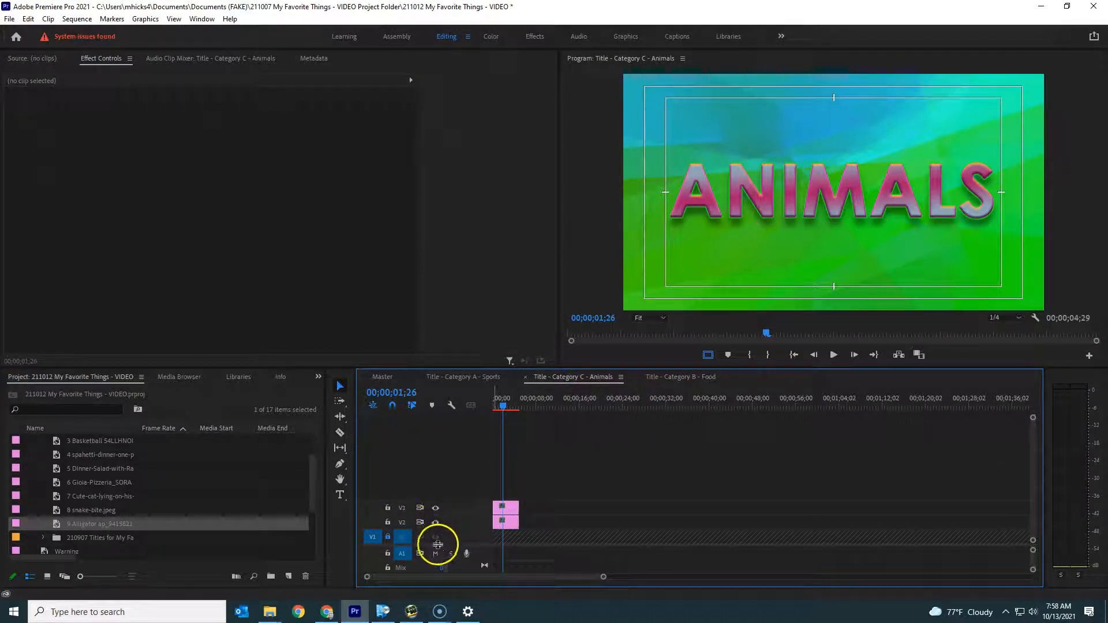
mouse_move(435, 546)
left_mouse_down()
mouse_move(439, 479)
mouse_move(420, 491)
mouse_move(422, 552)
left_mouse_up()
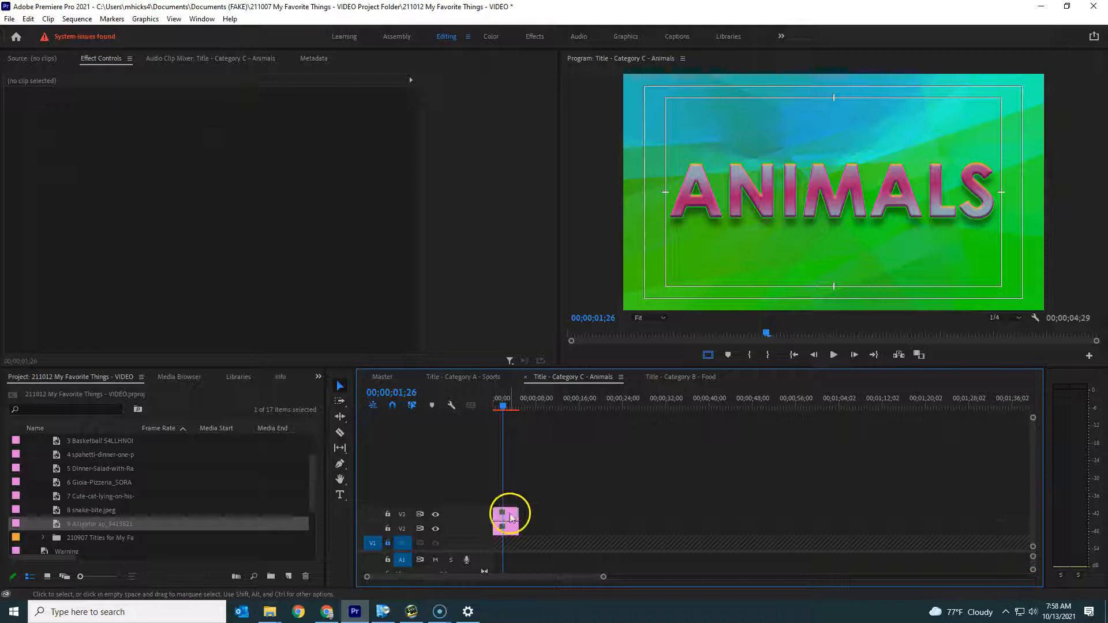
left_click_drag(507, 512, 508, 471)
left_click_drag(506, 526, 507, 485)
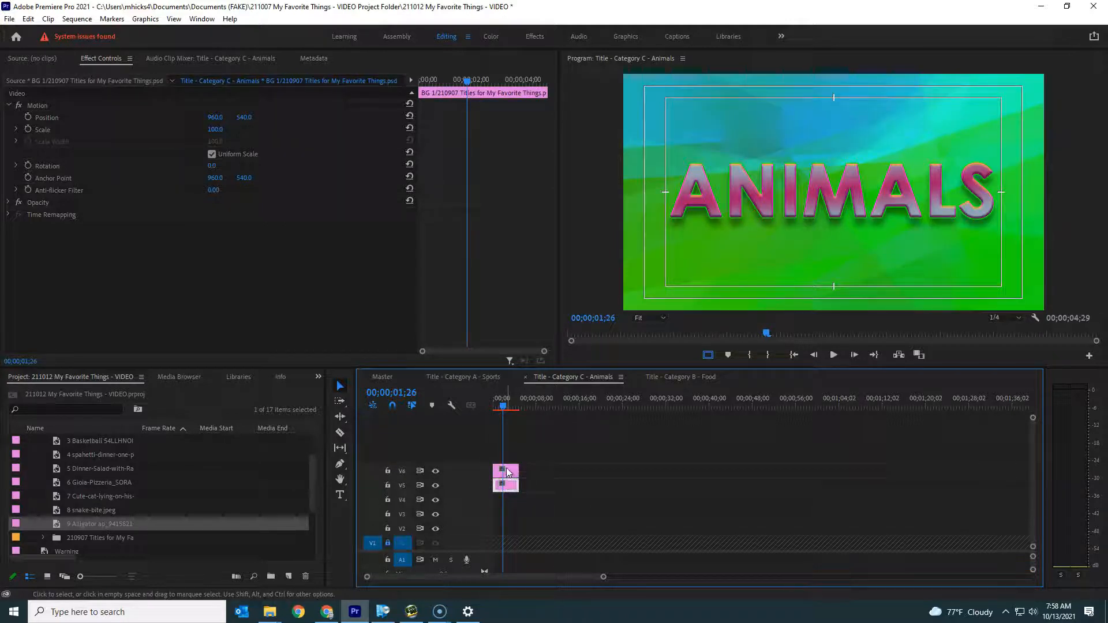
left_click(436, 485)
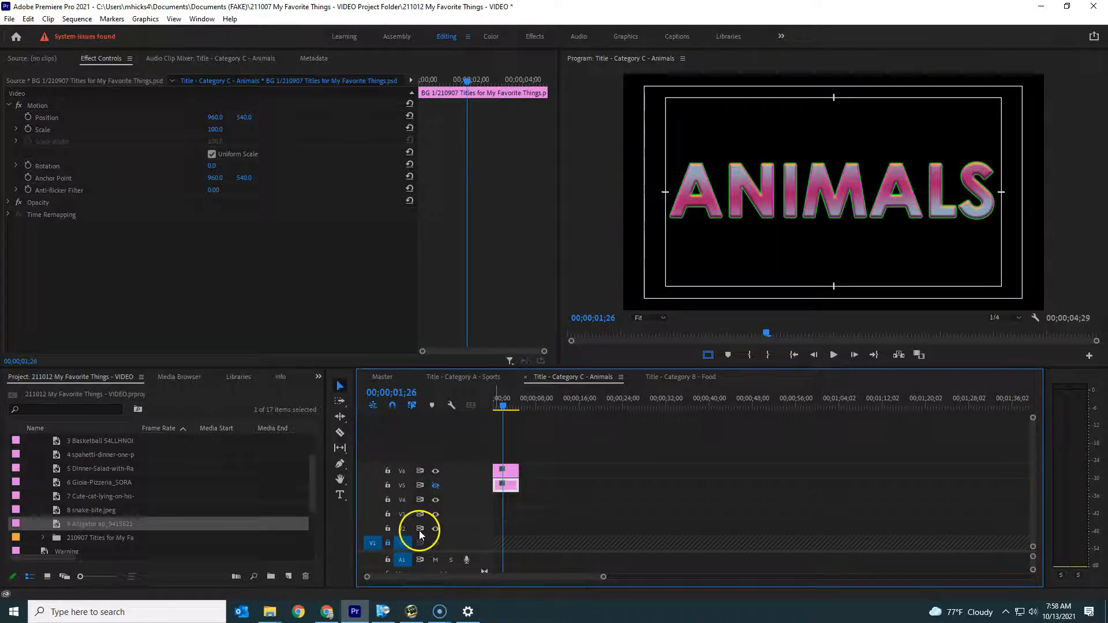
- Examine the animal images in the Master sequence, from the Animals title to the alligator clip at 00;01;01;13
left_click(381, 379)
left_click(673, 406)
left_click_drag(671, 404, 725, 404)
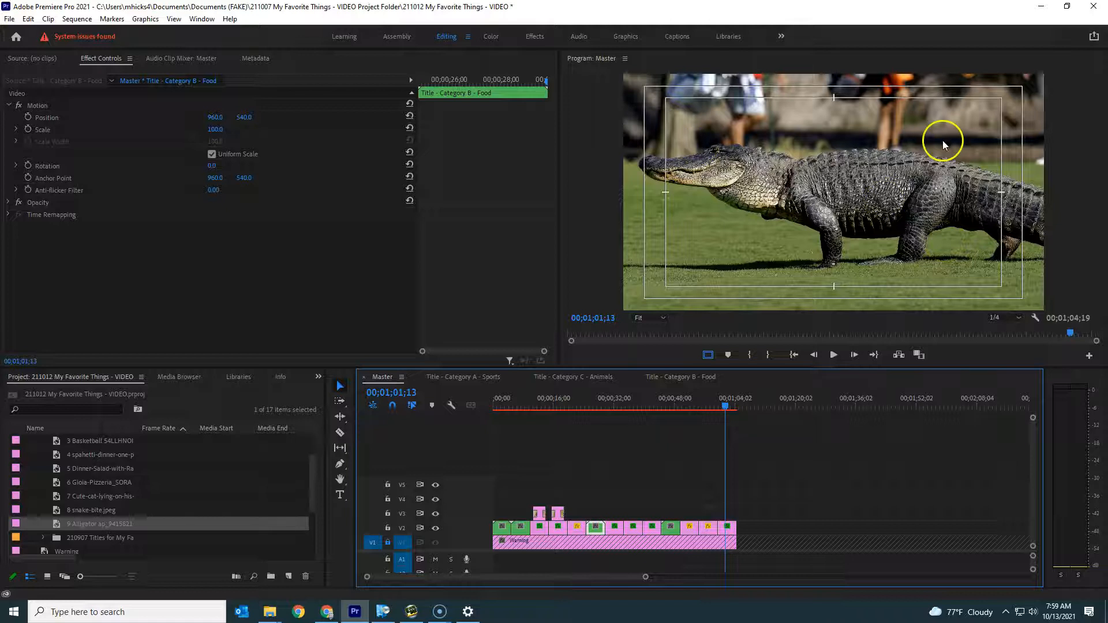
- Place the 9 Alligator image at the start of V2 in the Title - Category C - Animals sequence
left_click(583, 377)
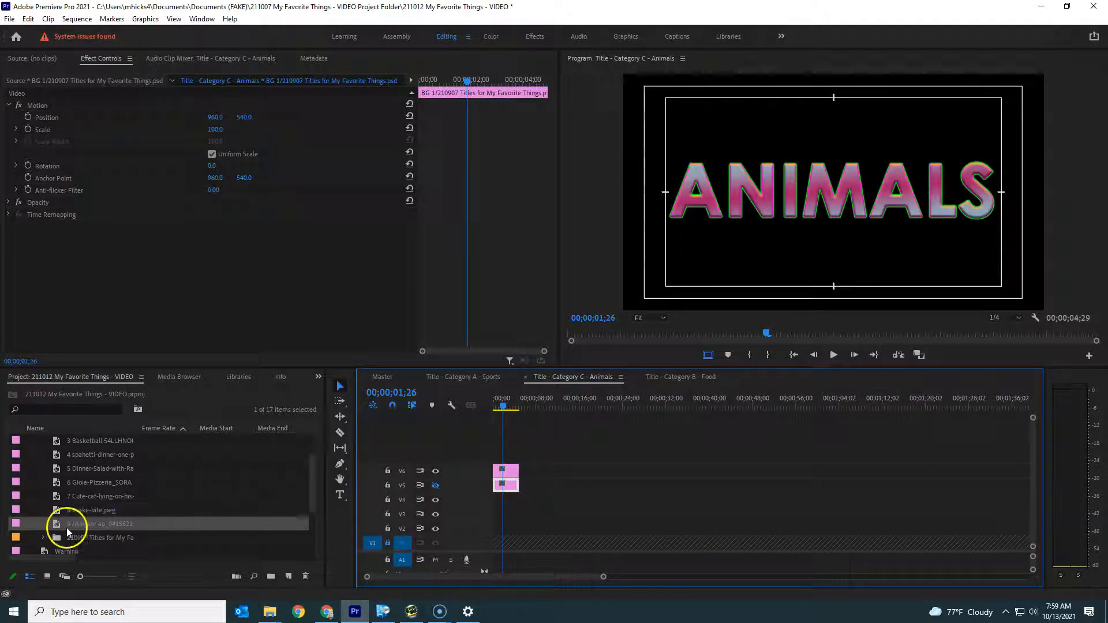
left_click_drag(57, 527, 386, 515)
left_click_drag(490, 521, 503, 526)
left_click(513, 535)
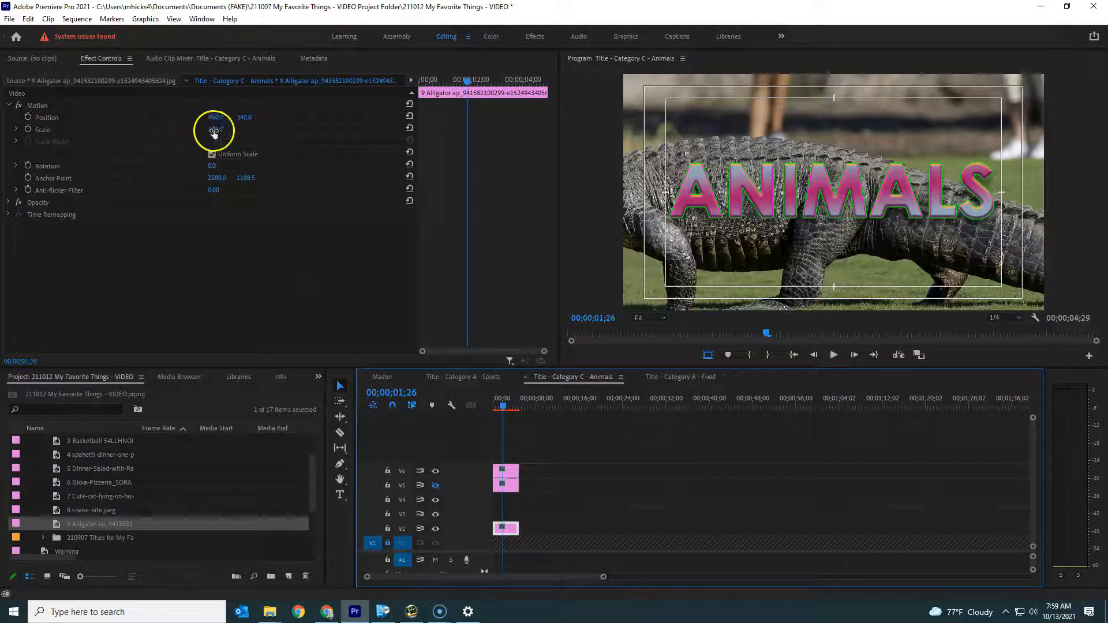
- Scale the alligator image to 43 and set its position to 960, 792, below the title text
left_click_drag(213, 132, 178, 136)
left_click_drag(240, 117, 391, 120)
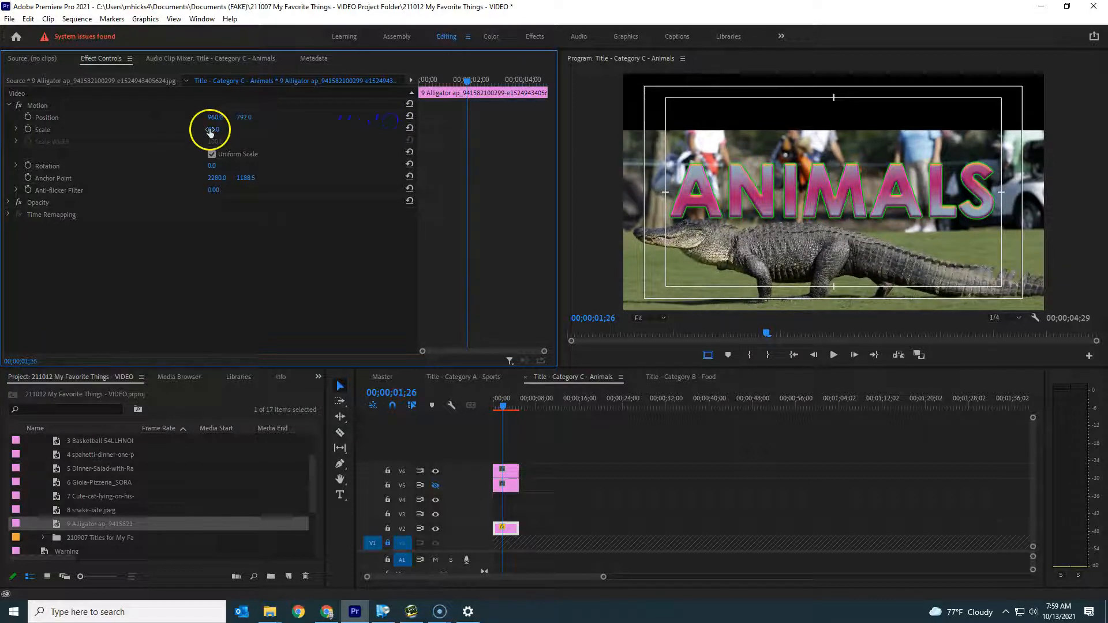
mouse_move(213, 129)
left_mouse_down()
mouse_move(199, 130)
mouse_move(227, 127)
left_mouse_up()
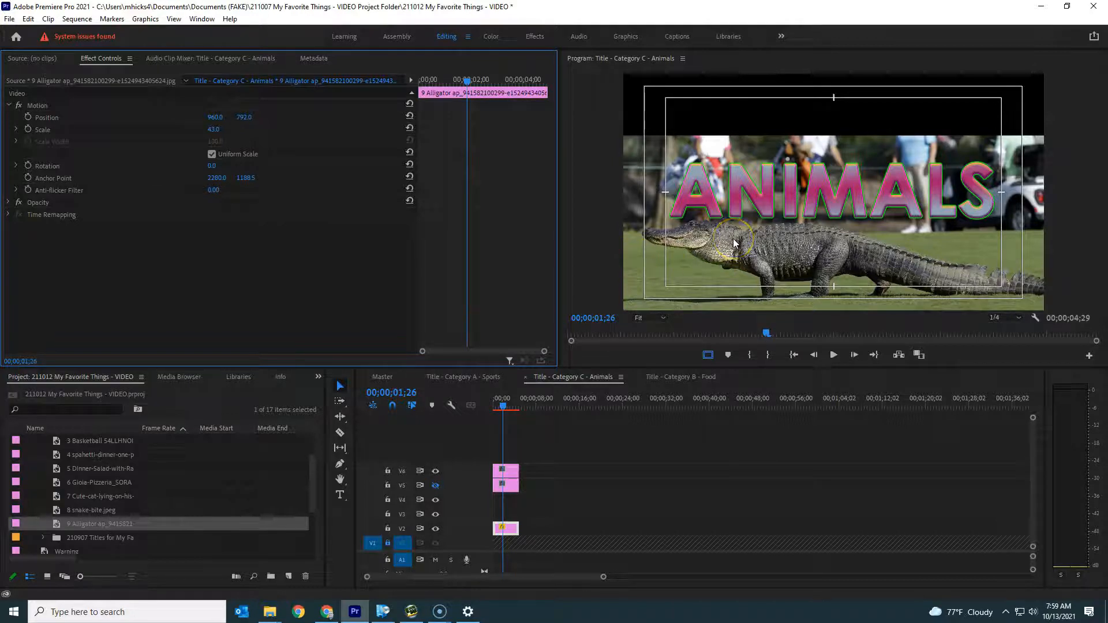
- Add 8 snake-bite.jpeg on V3, scale it to 28 and set its position to 1529, 229
left_click(57, 511)
left_click_drag(96, 510, 507, 517)
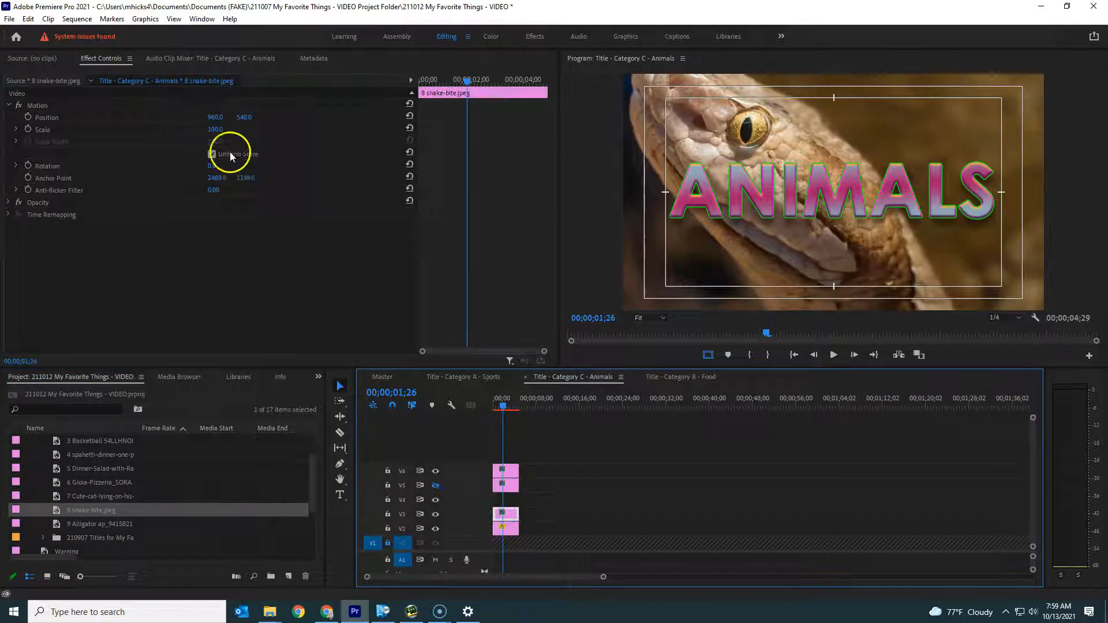
left_click_drag(220, 131, 383, 121)
left_click_drag(244, 117, 47, 156)
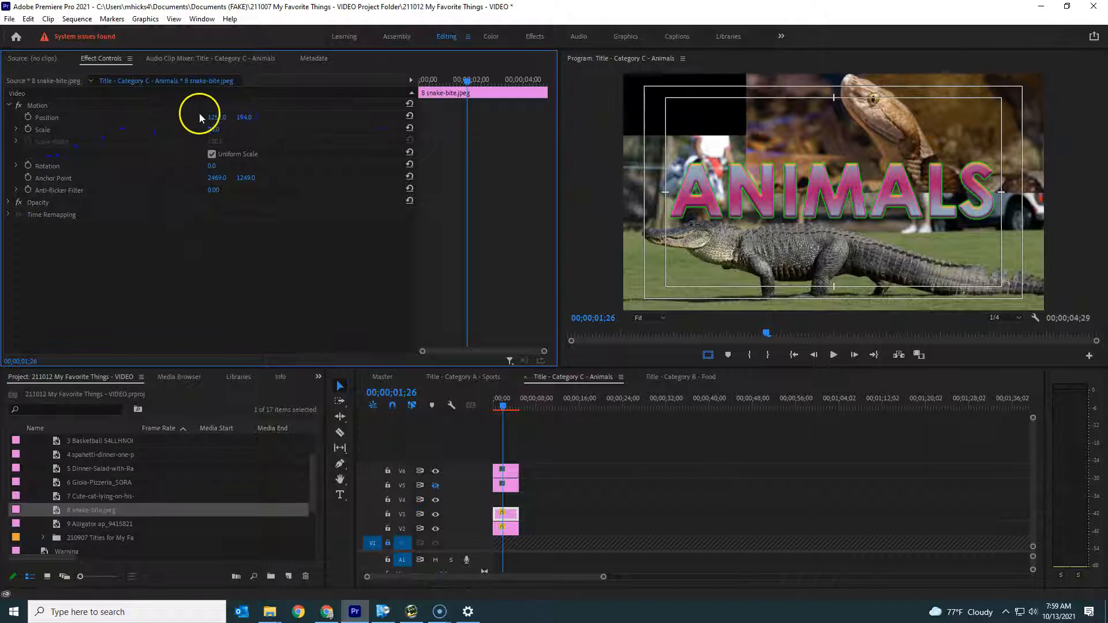
left_click_drag(213, 118, 364, 123)
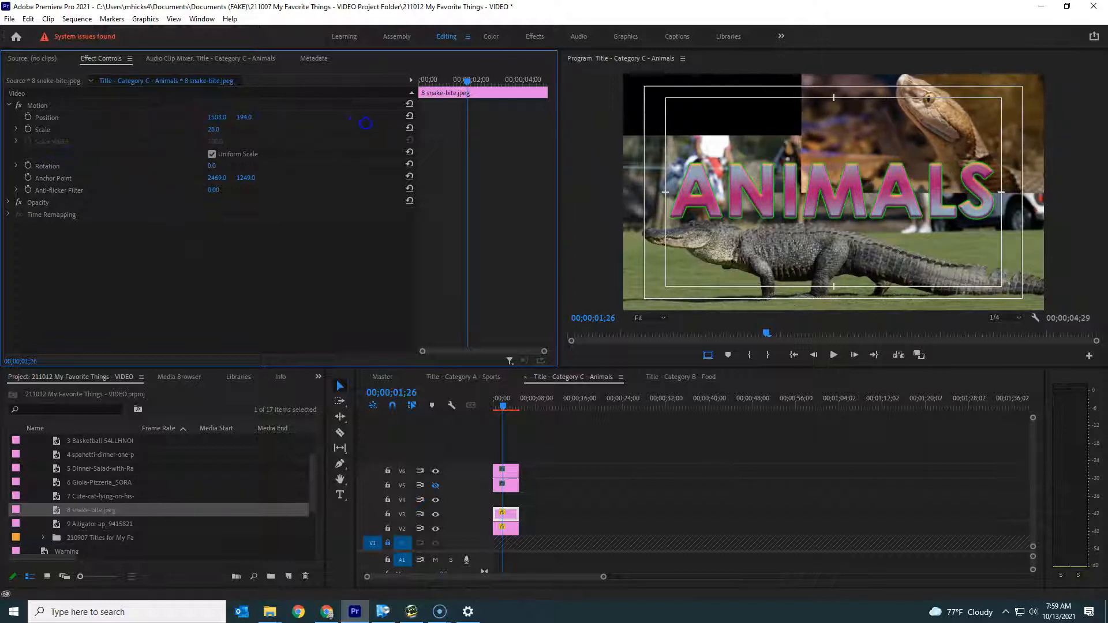
mouse_move(238, 118)
left_mouse_down()
mouse_move(270, 119)
mouse_move(214, 117)
mouse_move(229, 119)
left_mouse_up()
- Add the 7 Cute-cat image on V4, scale it to 41 and set its position to 434, -89
left_click(57, 499)
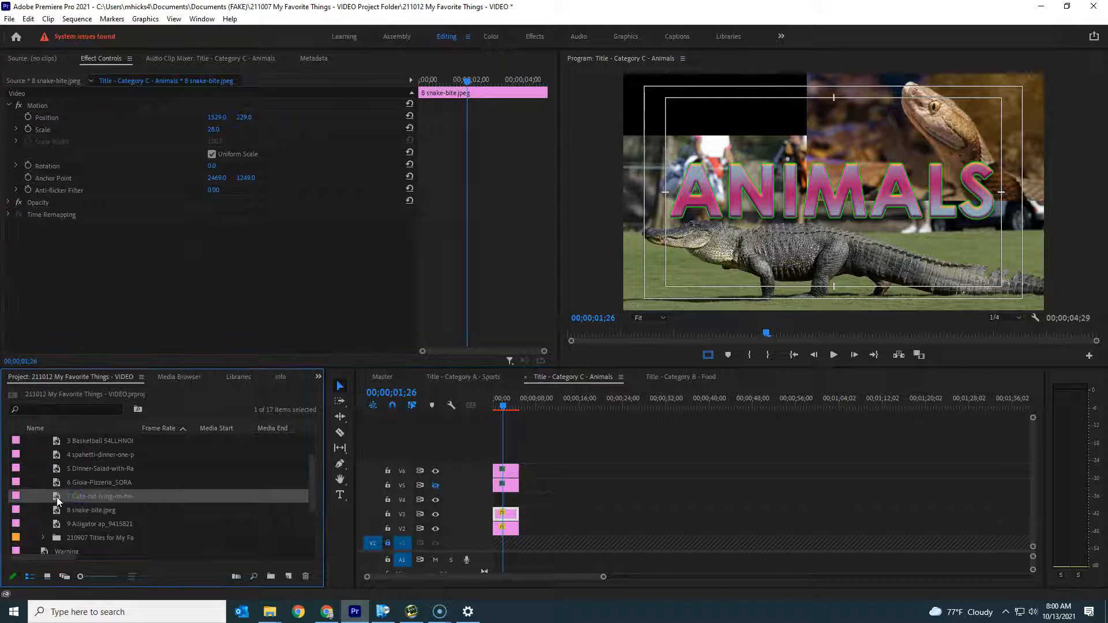
left_click_drag(326, 484, 489, 499)
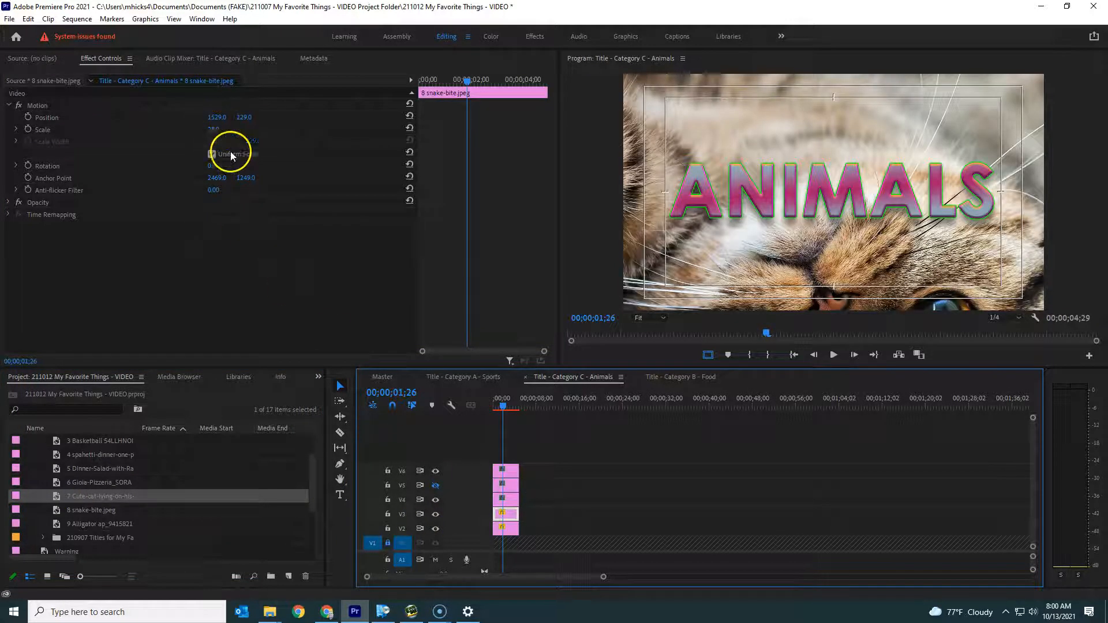
left_click(504, 499)
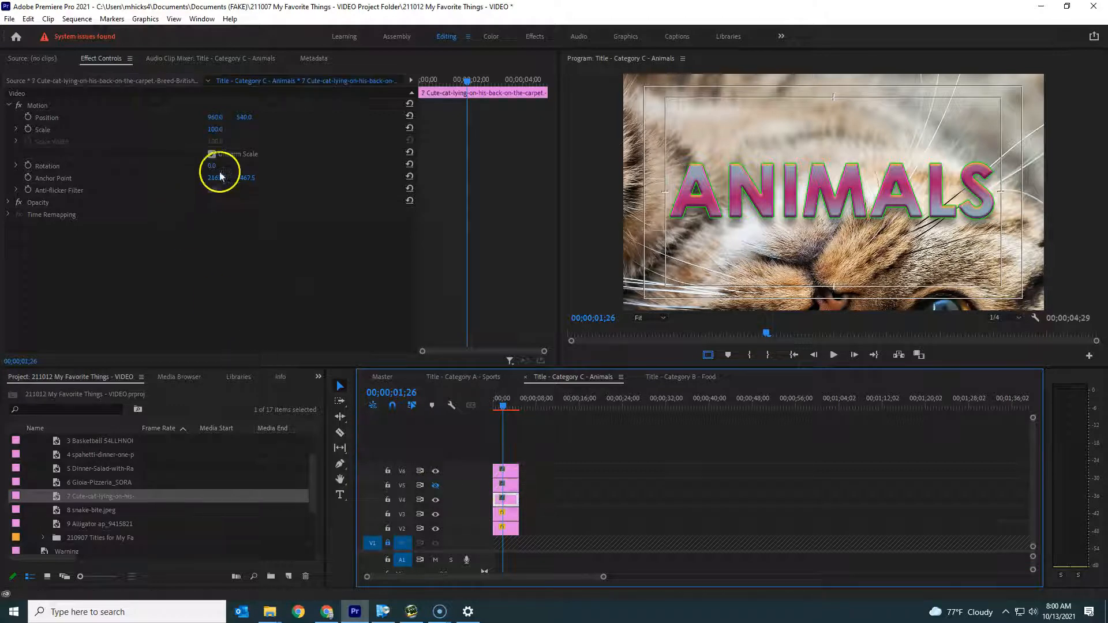
left_click_drag(218, 132, 105, 120)
left_click_drag(248, 118, 206, 123)
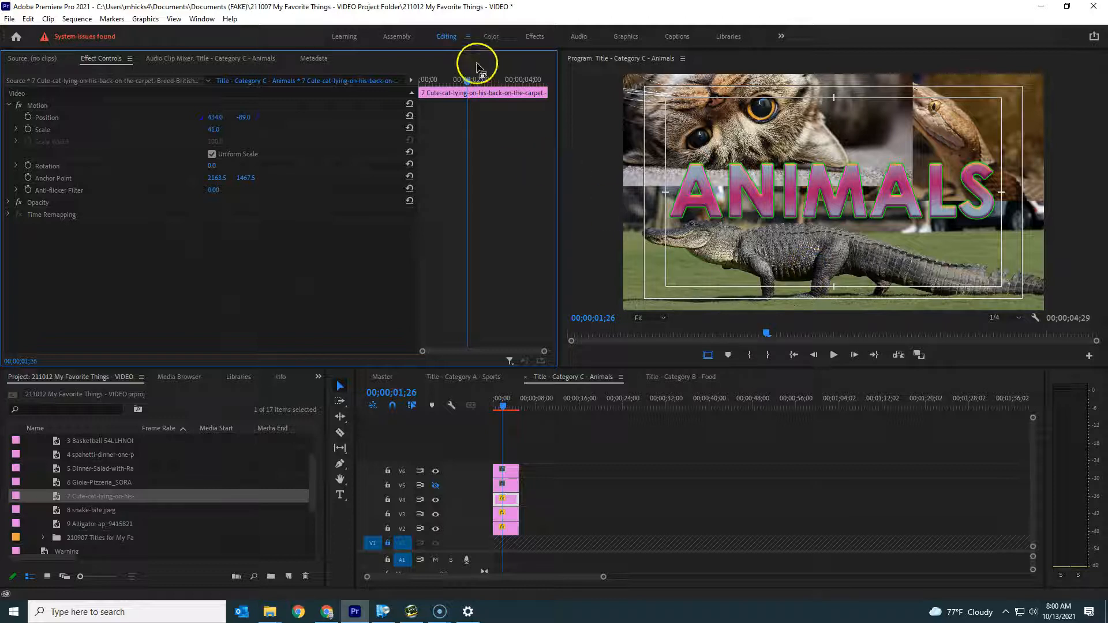
- Switch to the Effects workspace, search for "crop" and apply the Crop effect to the cat clip on V4
left_click(535, 36)
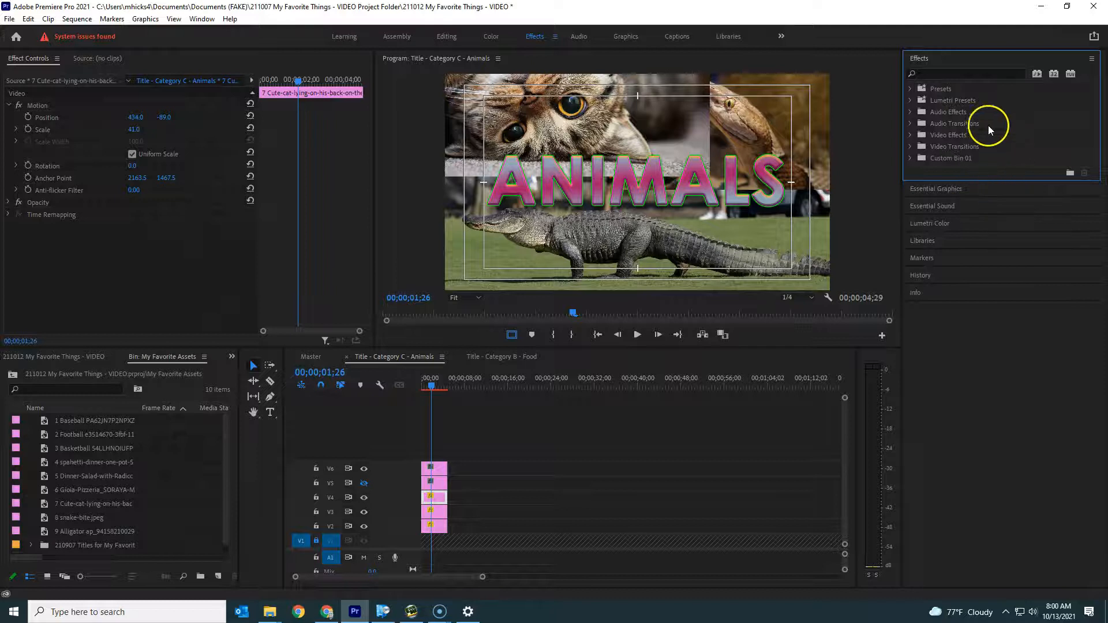
left_click(946, 74)
type("crop")
left_click_drag(949, 158, 535, 406)
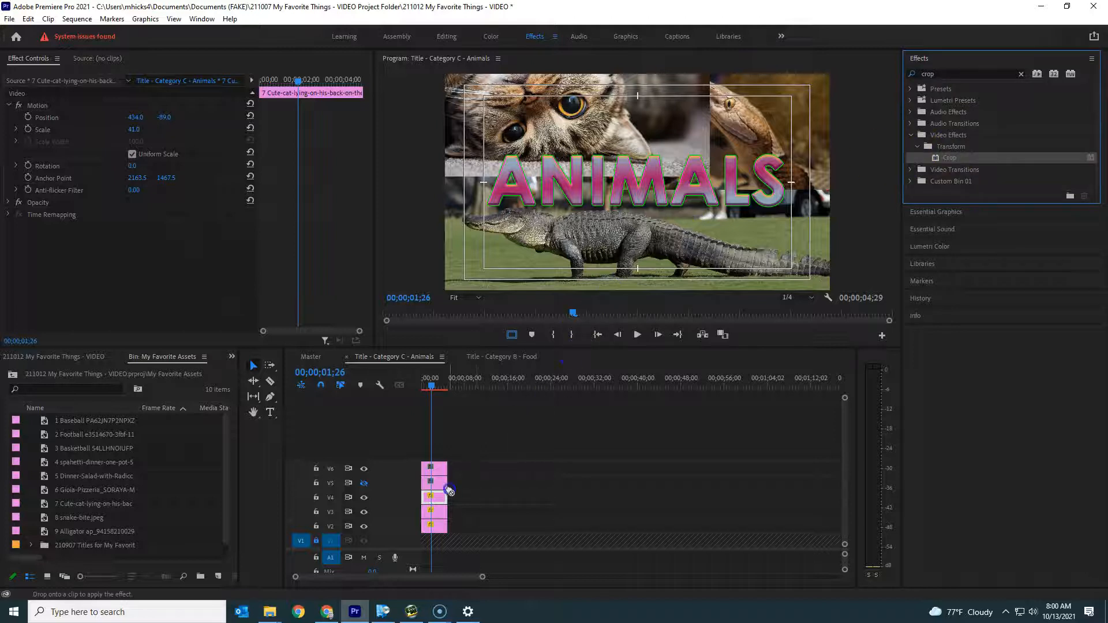
left_click_drag(443, 497, 443, 498)
- Crop the cat image 31% on its left and 12% on its right, and reposition it to 332, -99
left_click(210, 330)
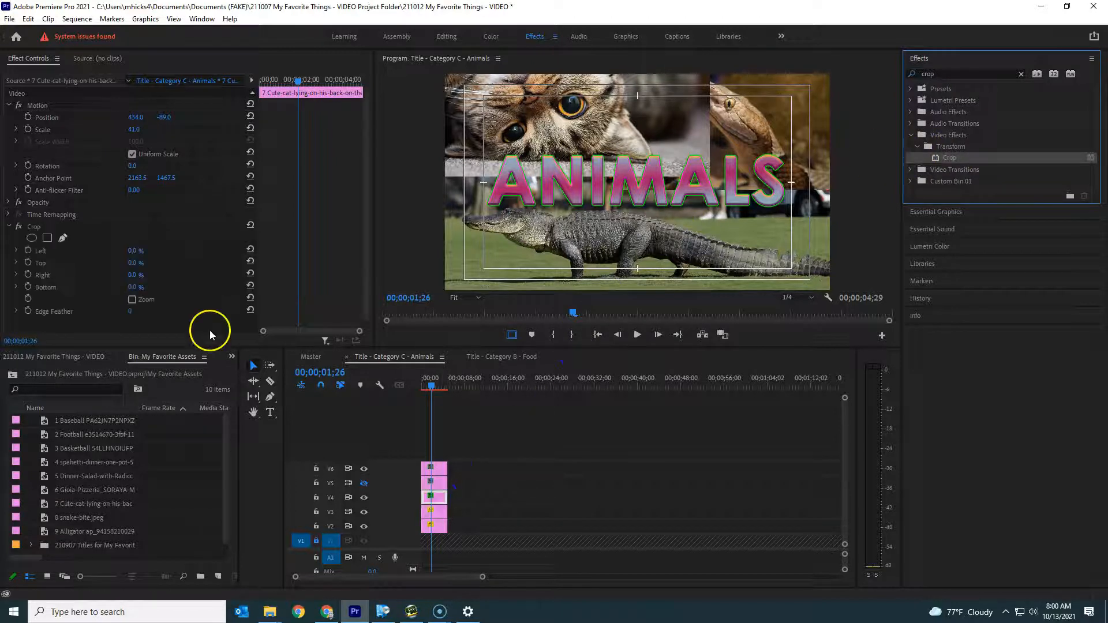
left_click(9, 227)
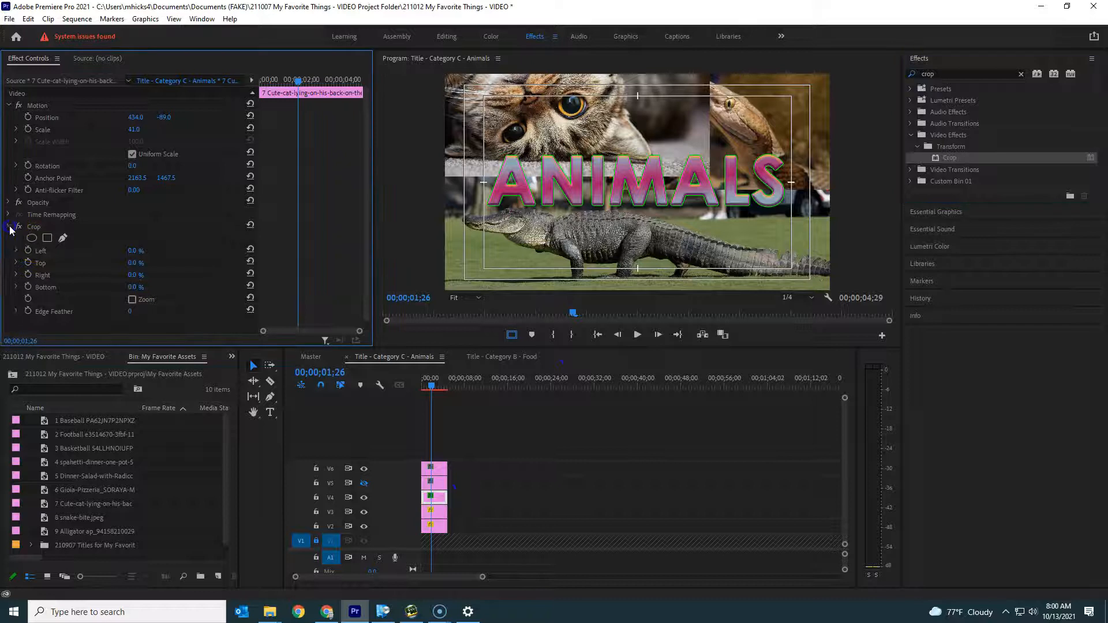
left_click(8, 227)
left_click_drag(135, 251, 146, 276)
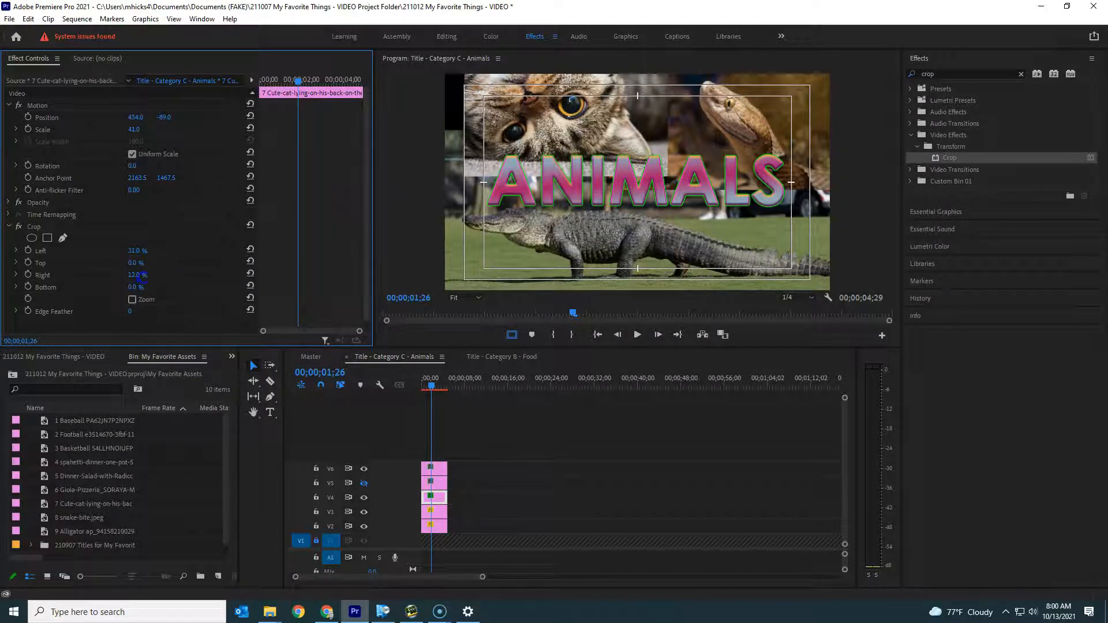
left_click_drag(138, 123, 79, 120)
left_click_drag(168, 118, 165, 120)
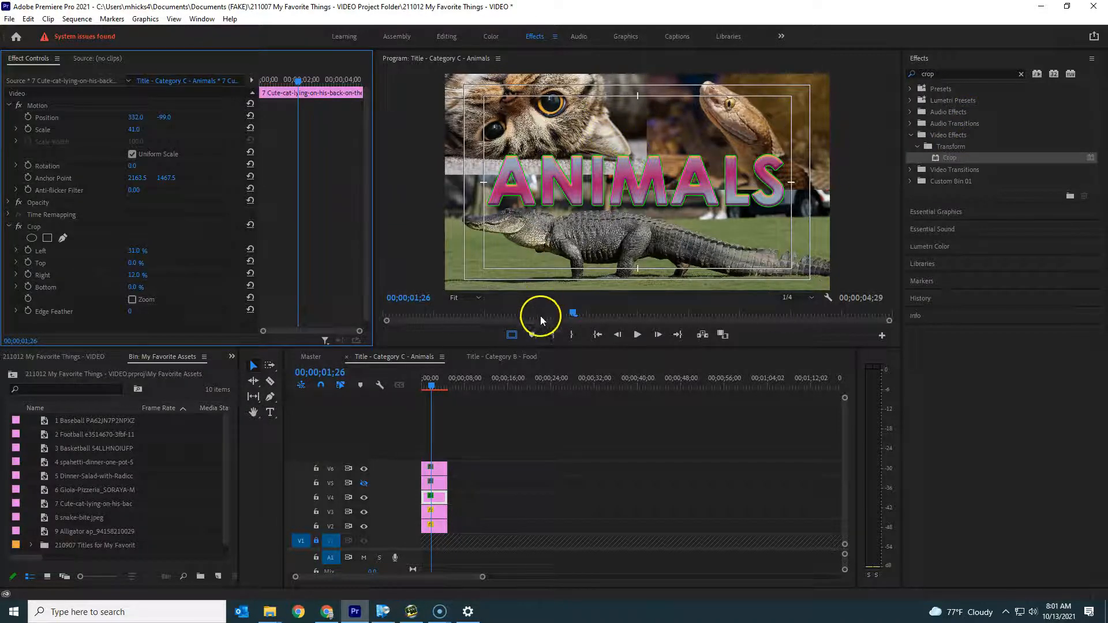
- Find the Black & White effect and apply it to the background, cat, snake and alligator clips on V5 through V2
double_click(932, 74)
type("black")
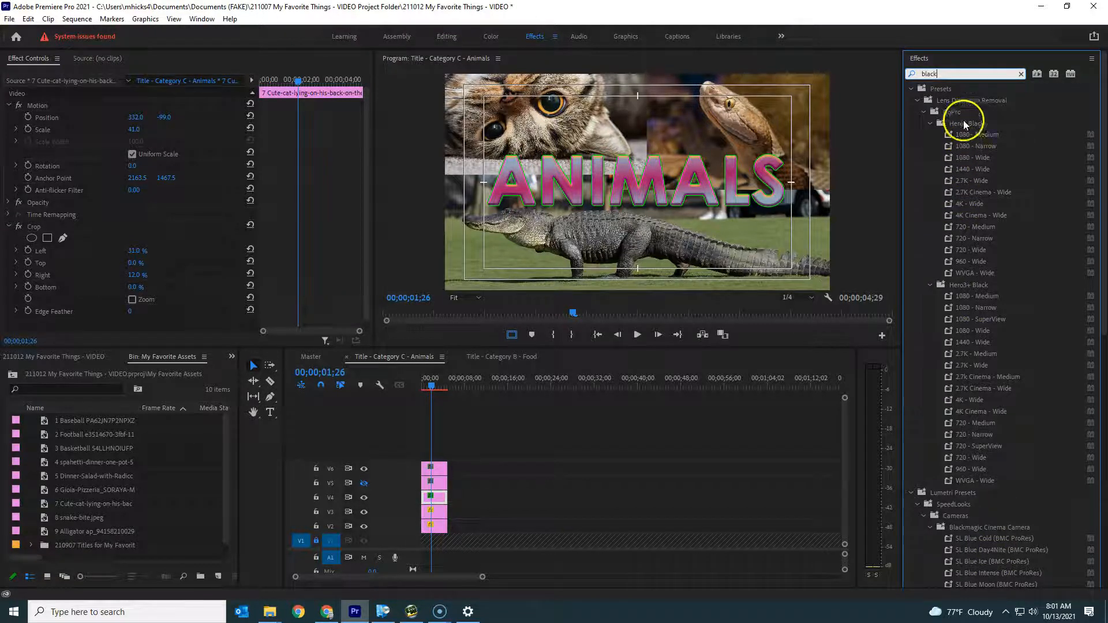
type("&")
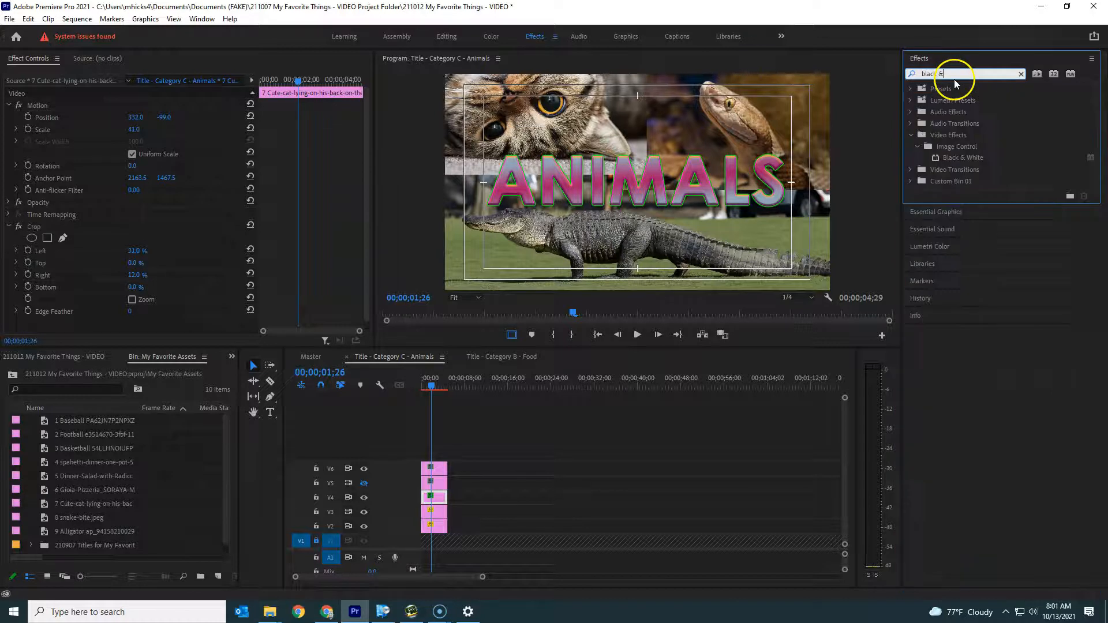
left_click_drag(941, 157, 434, 482)
left_click_drag(935, 158, 425, 502)
left_click_drag(942, 156, 434, 512)
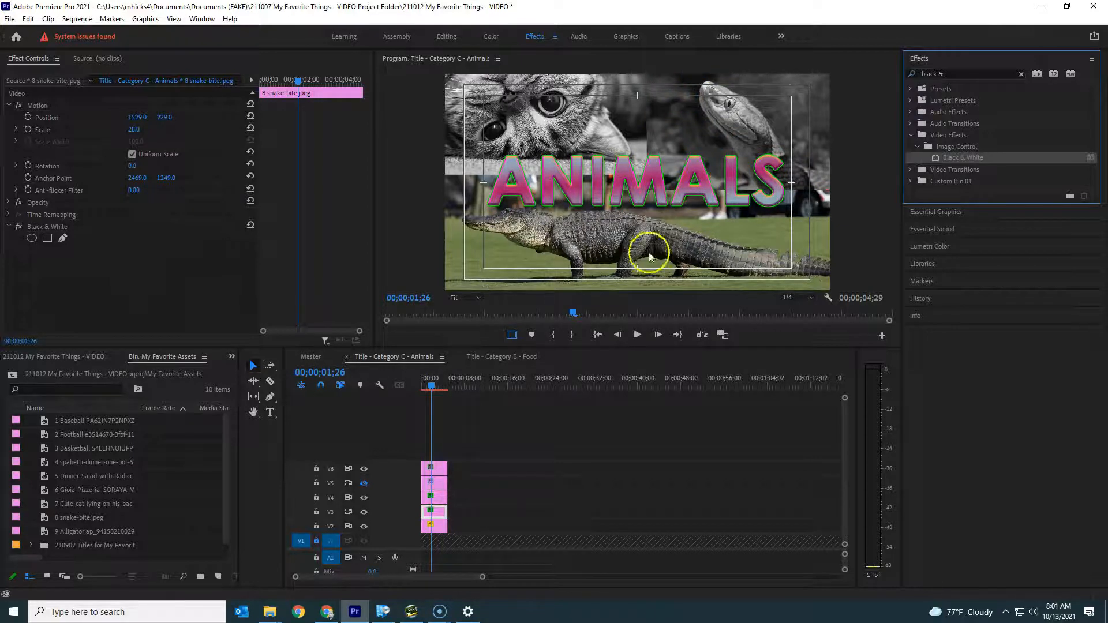
left_click_drag(947, 157, 431, 530)
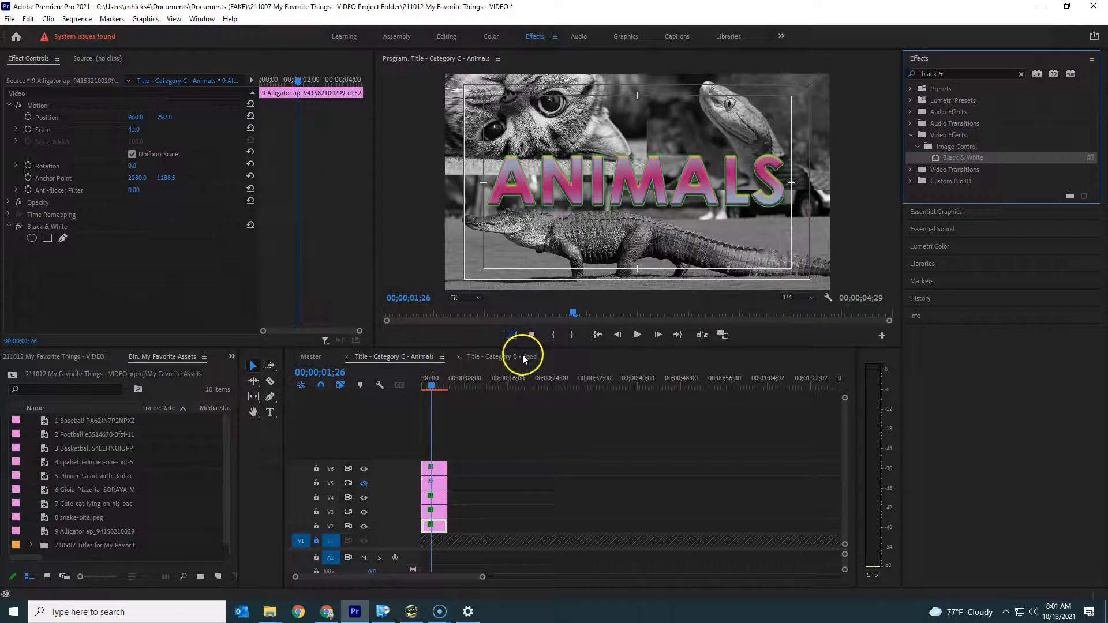
- Check the Animals title in the Master sequence at 00;00;46;03, and reopen its nested sequence
left_click(310, 357)
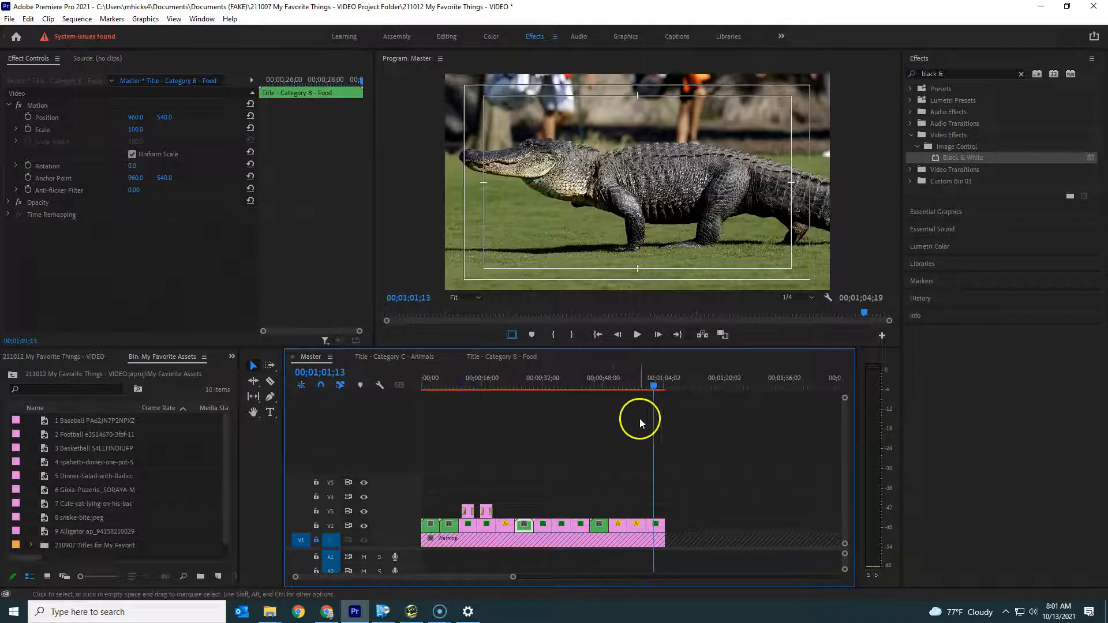
left_click(596, 380)
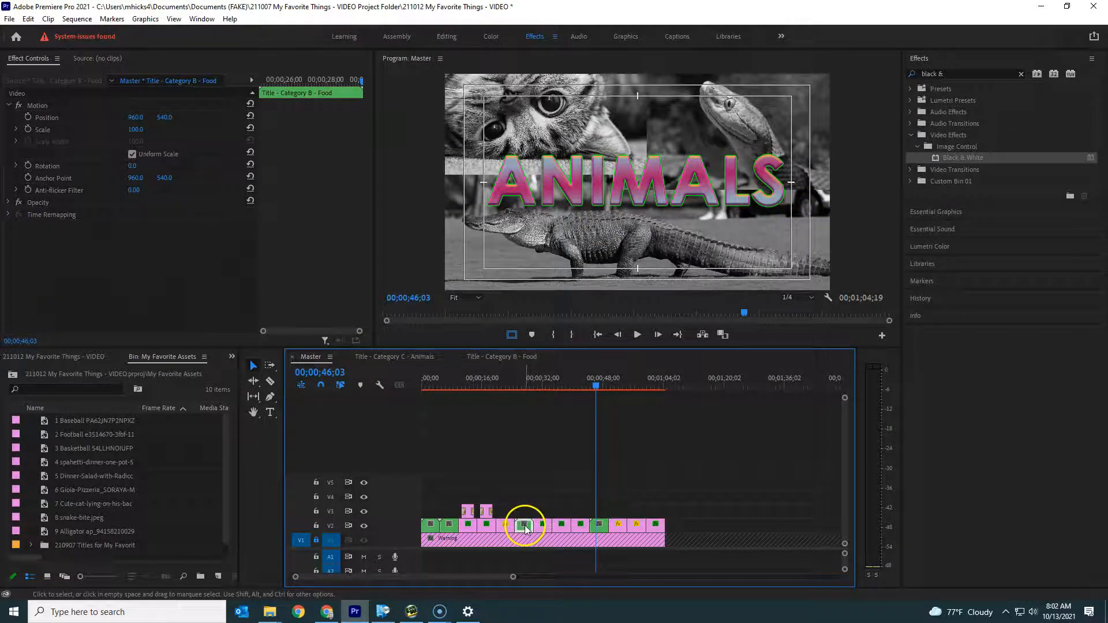
double_click(600, 525)
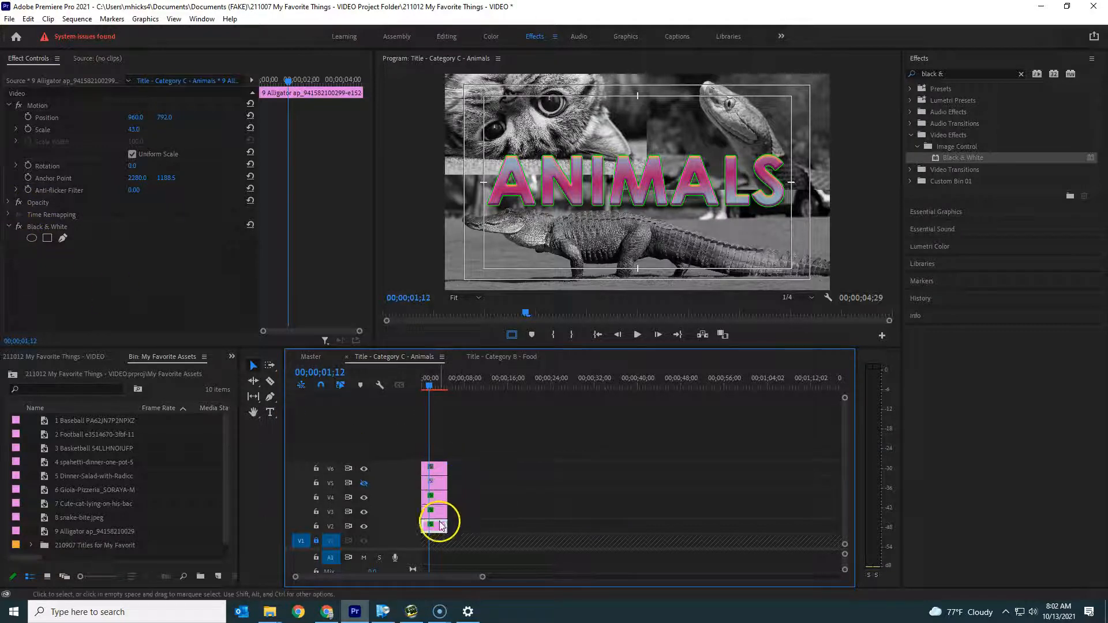
- Inspect the effects on the V5 background and the V4 cat clip, collapsing the cat clip's Crop settings
left_click(436, 482)
left_click(434, 497)
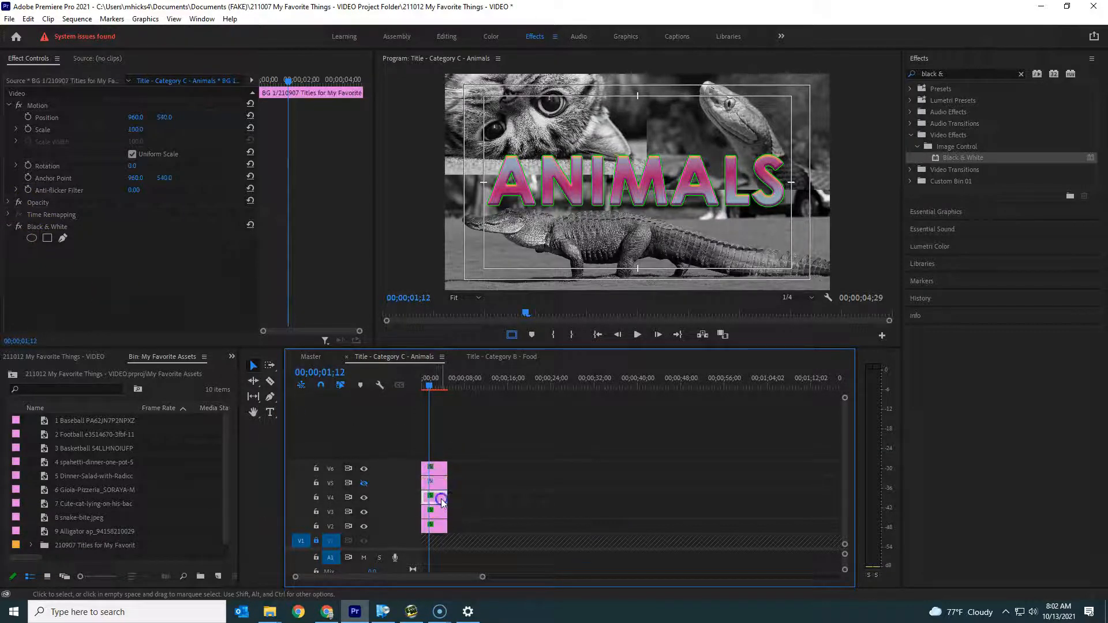
left_click(17, 225)
left_click(8, 226)
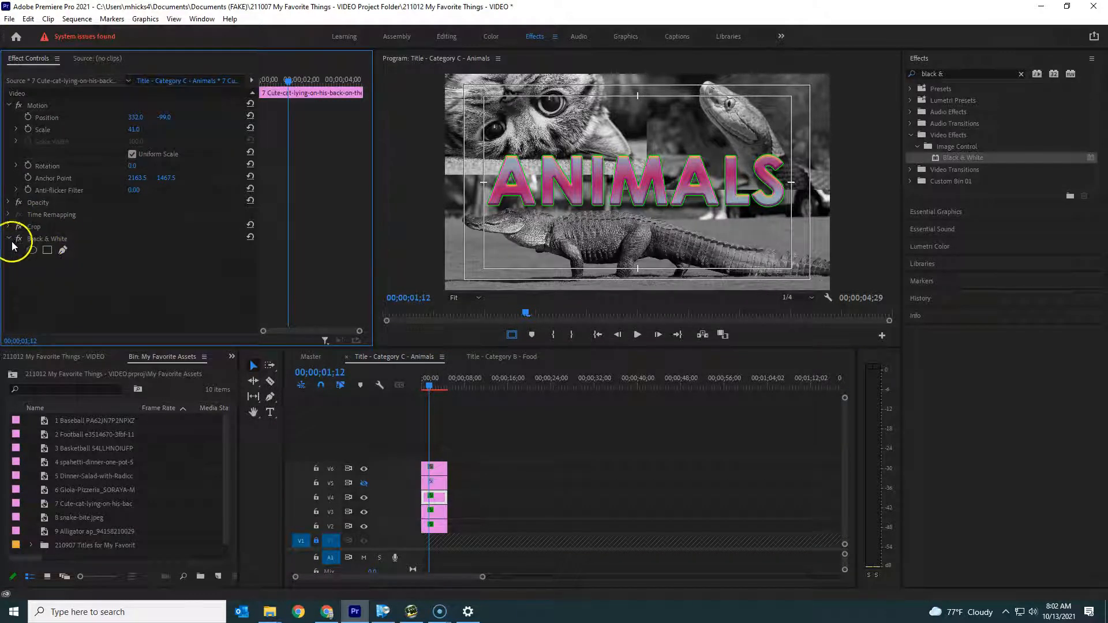